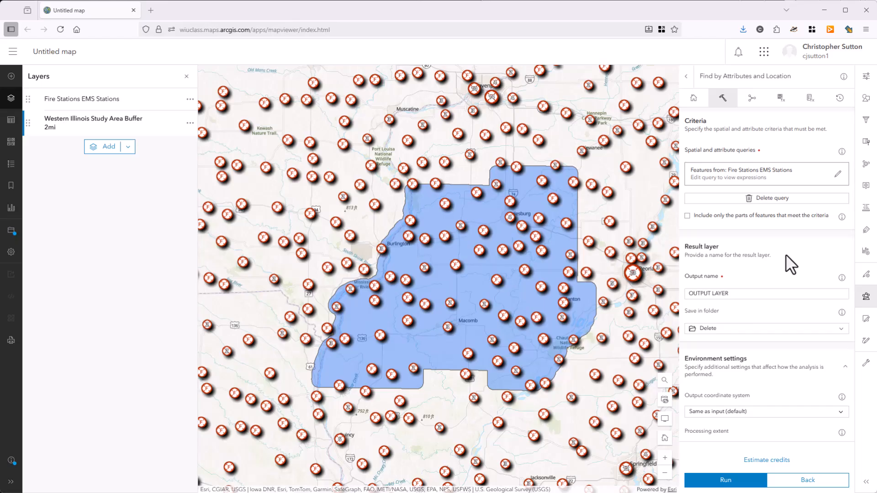
Set the analysis processing extent to use the extent of a specific layer
{"action": "scroll", "coordinate": [785, 254], "scroll_direction": "down", "scroll_amount": 1}
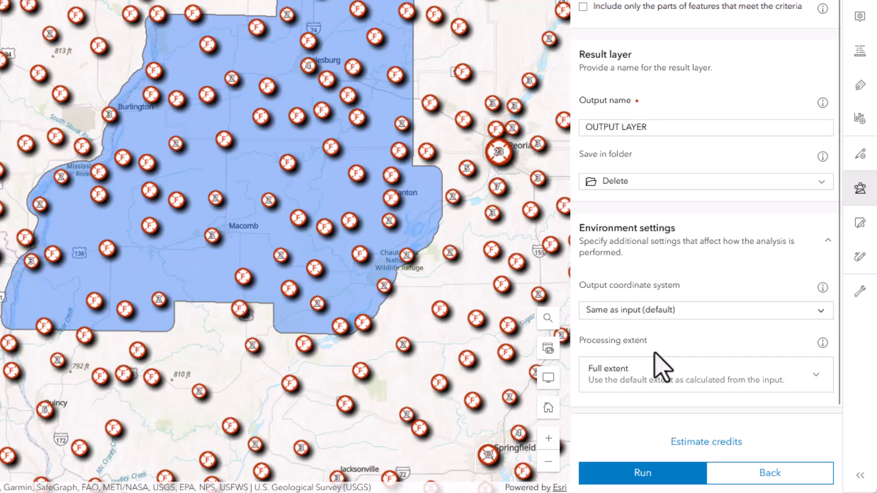
{"action": "left_click", "coordinate": [658, 391]}
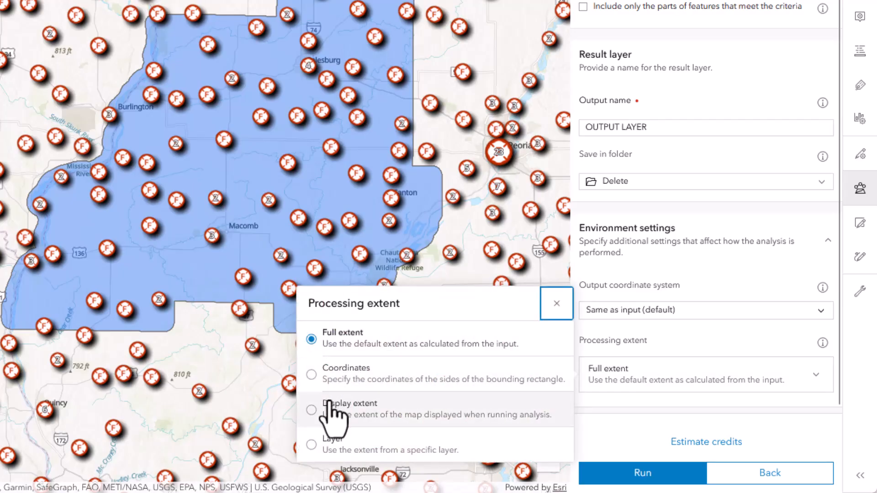
{"action": "left_click", "coordinate": [310, 445]}
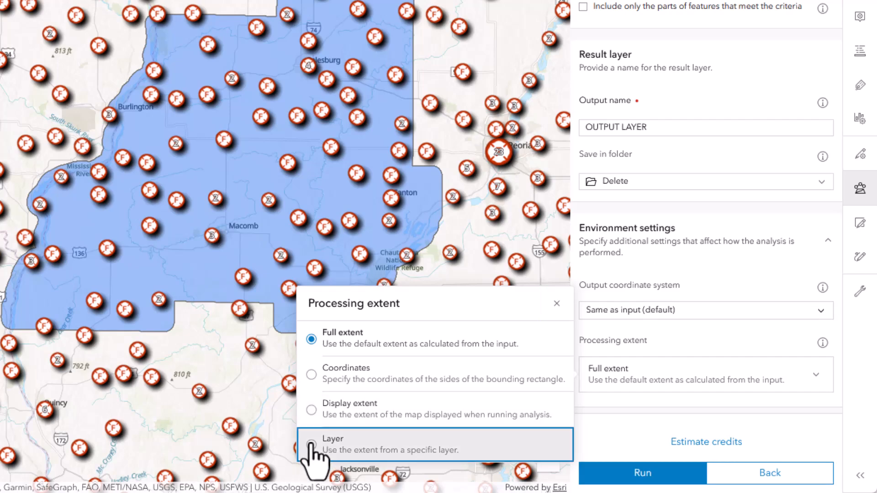
{"action": "scroll", "coordinate": [730, 392], "scroll_direction": "down", "scroll_amount": 1}
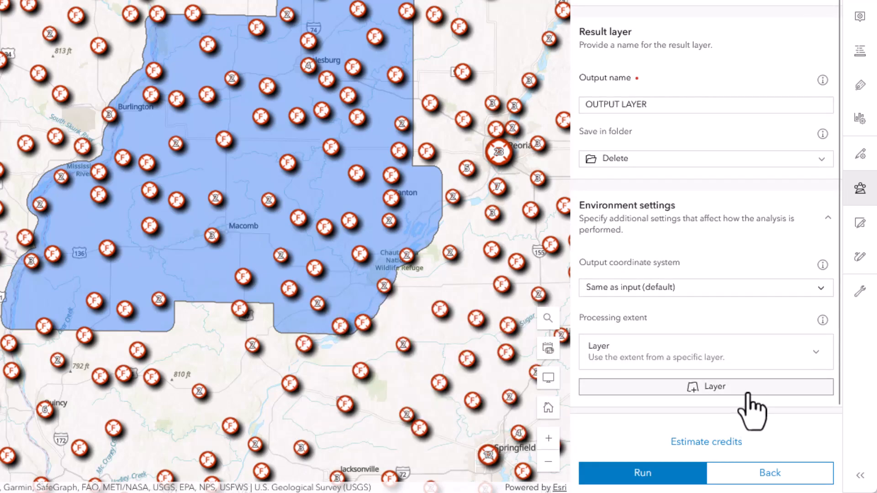
Try the BufferedFeatures layer of Western Illinois Study Area Buffer 2mi from your content as the extent layer, and clear that choice
{"action": "left_click", "coordinate": [695, 392]}
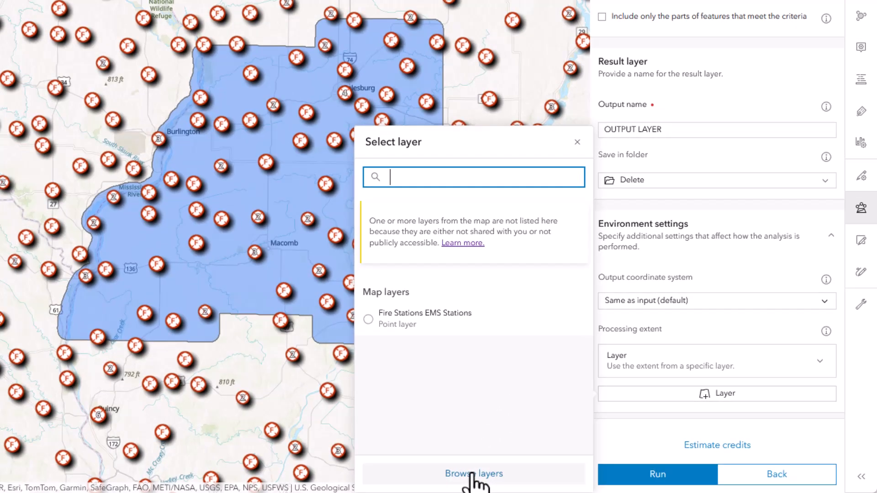
{"action": "left_click", "coordinate": [450, 473]}
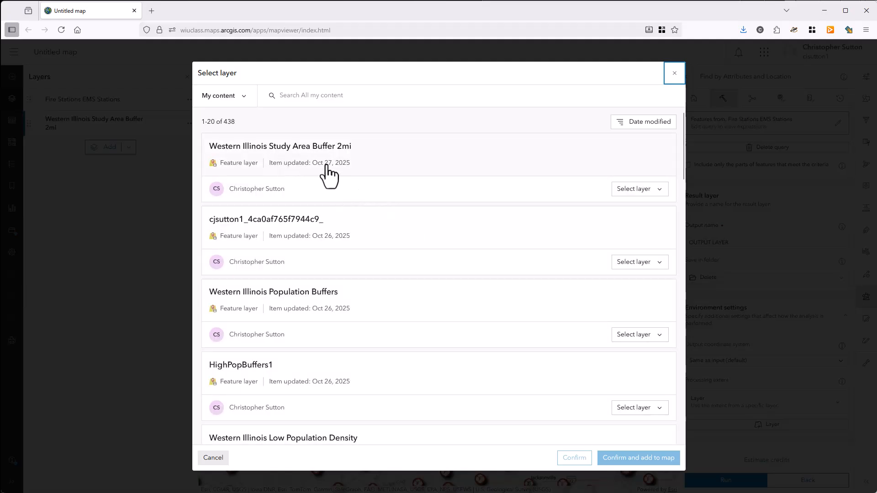
{"action": "left_click", "coordinate": [640, 191]}
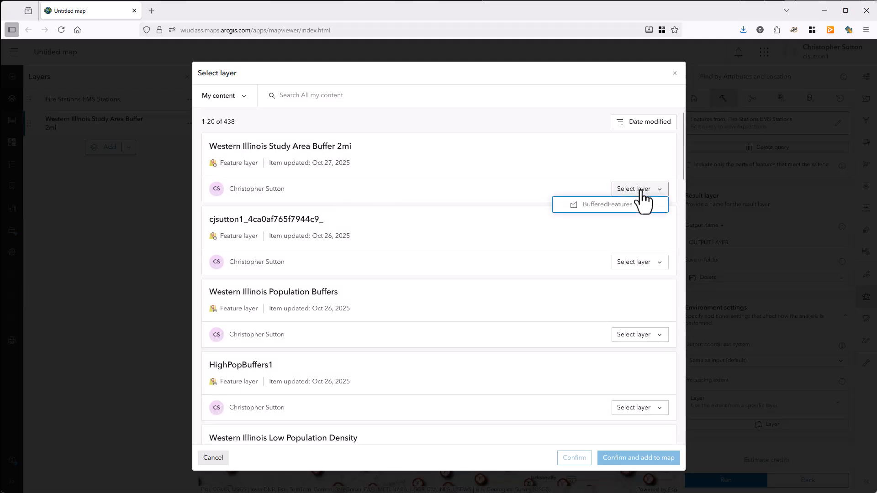
{"action": "left_click", "coordinate": [625, 206]}
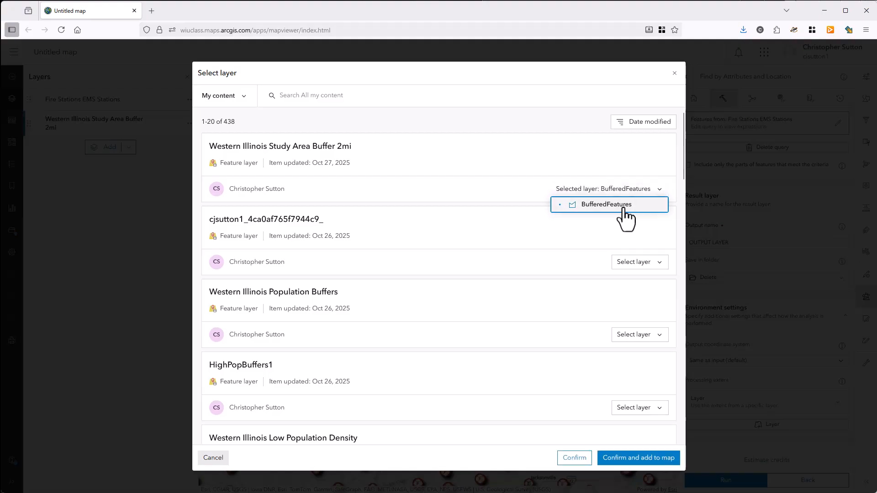
{"action": "left_click", "coordinate": [576, 462]}
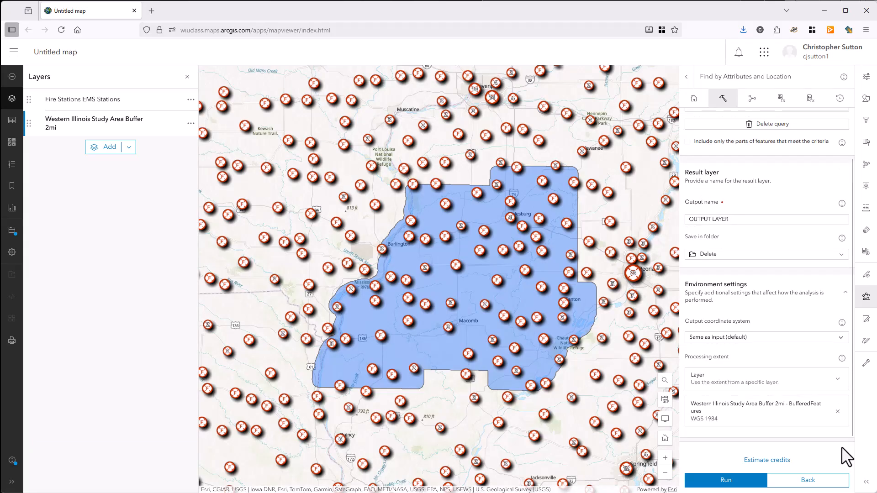
{"action": "left_click", "coordinate": [838, 411]}
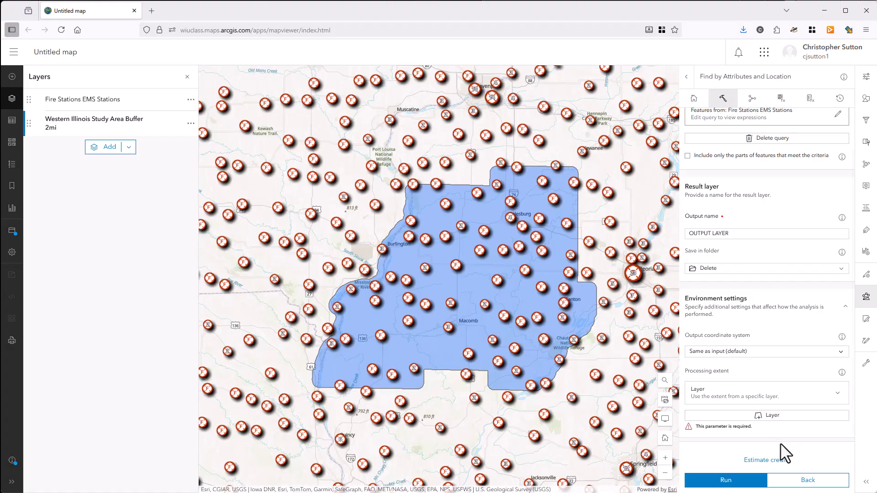
Open the content page in a separate browser tab and show the item page of Western Illinois Study Area Buffer 2mi
{"action": "left_click", "coordinate": [13, 52]}
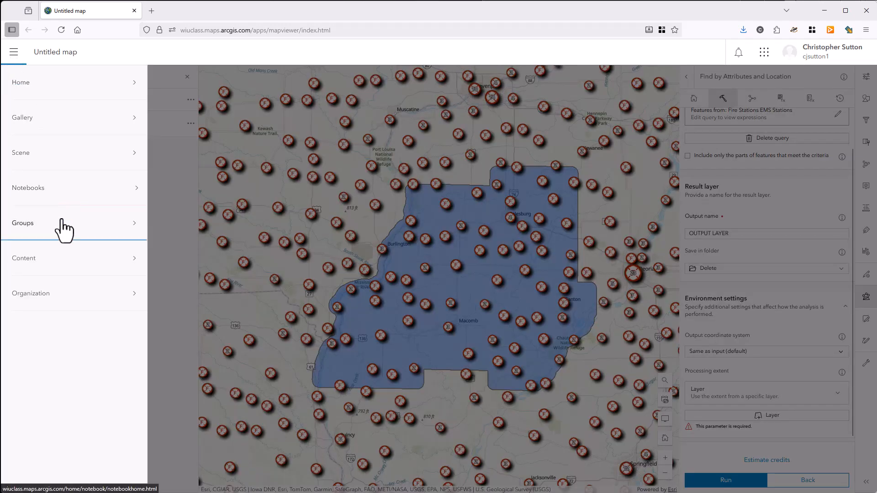
{"action": "right_click", "coordinate": [34, 259]}
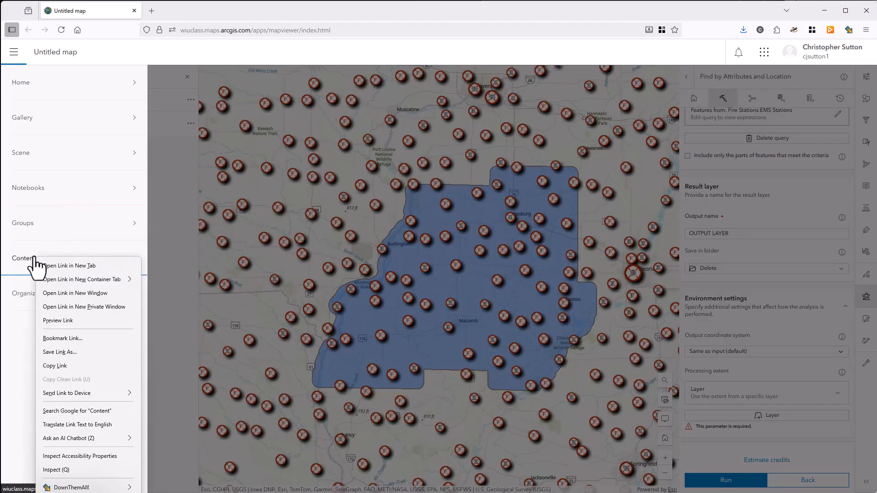
{"action": "left_click", "coordinate": [79, 266]}
{"action": "left_click", "coordinate": [13, 52]}
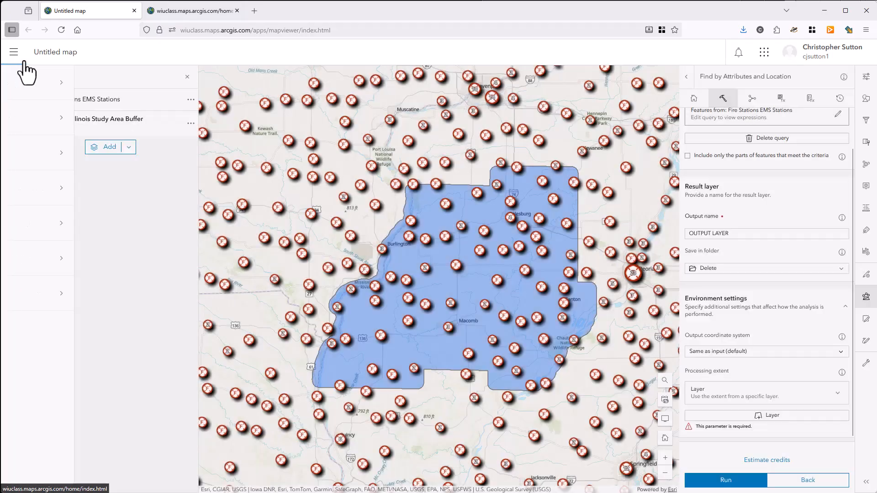
{"action": "left_click", "coordinate": [185, 12]}
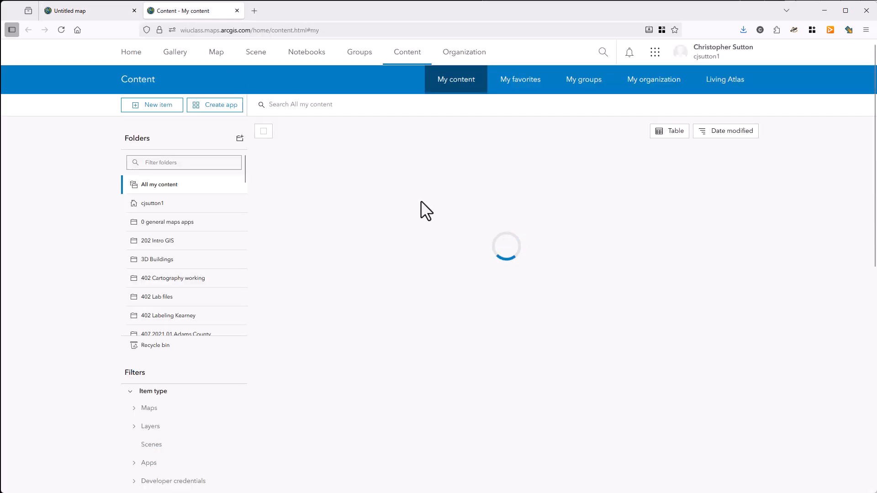
{"action": "left_click", "coordinate": [302, 171]}
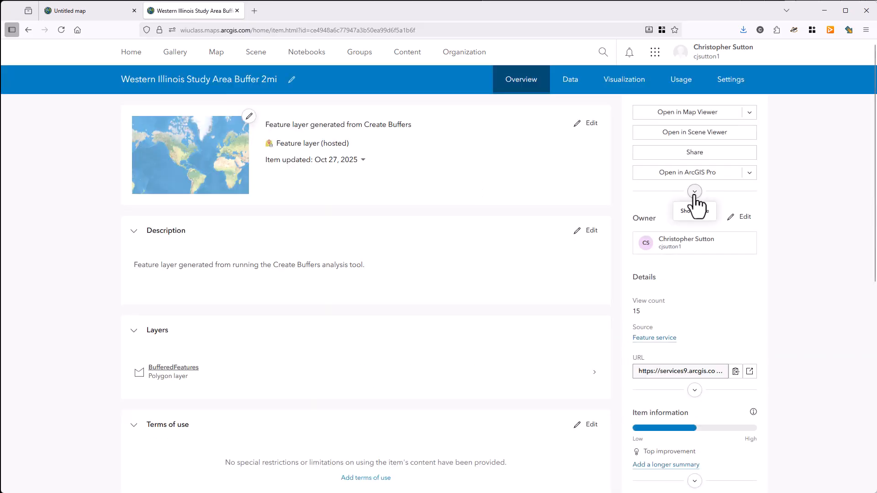
Create a view layer from Western Illinois Study Area Buffer 2mi, titled "Western Illinois Study Area Buffer 2mi view", in the 509 working folder
{"action": "left_click", "coordinate": [694, 192]}
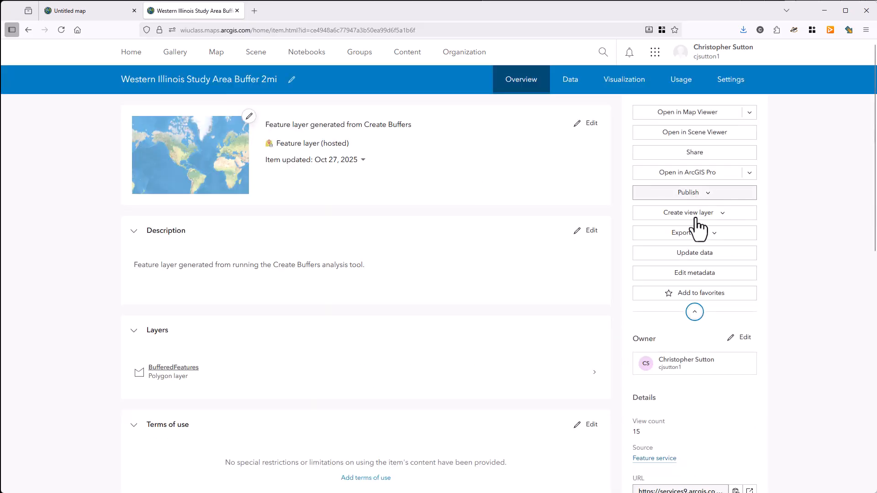
{"action": "left_click", "coordinate": [695, 215]}
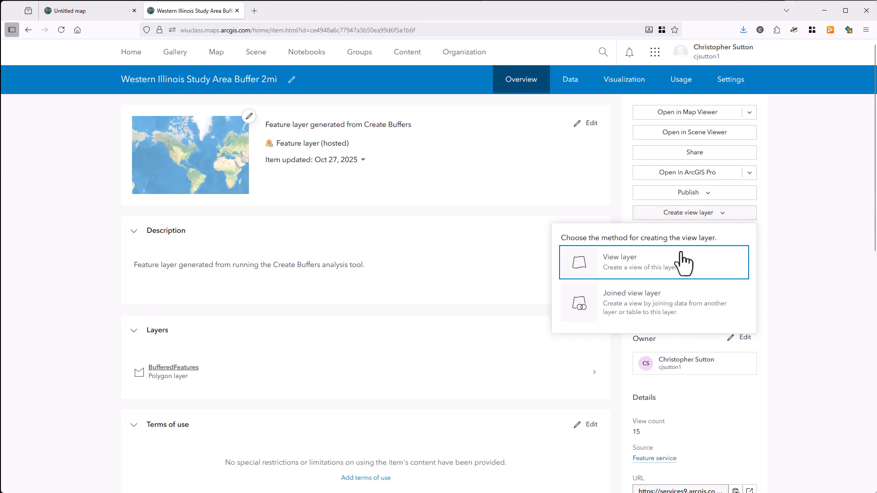
{"action": "left_click", "coordinate": [671, 274]}
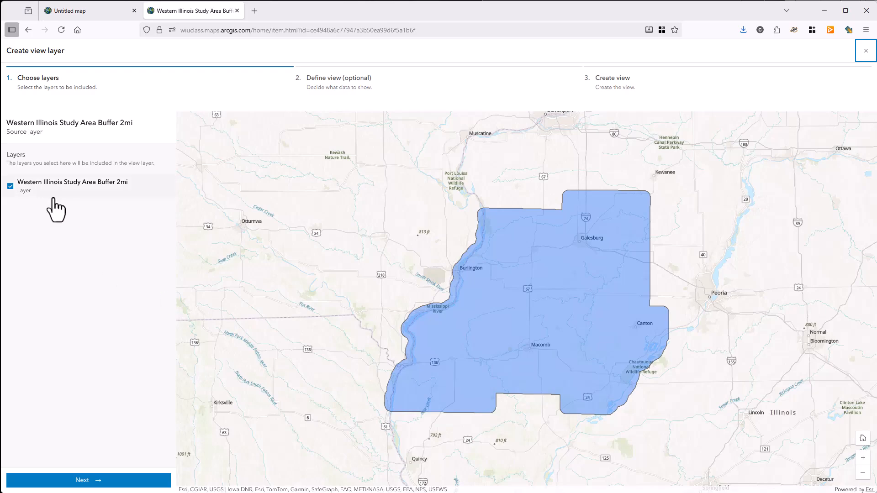
{"action": "left_click", "coordinate": [102, 480]}
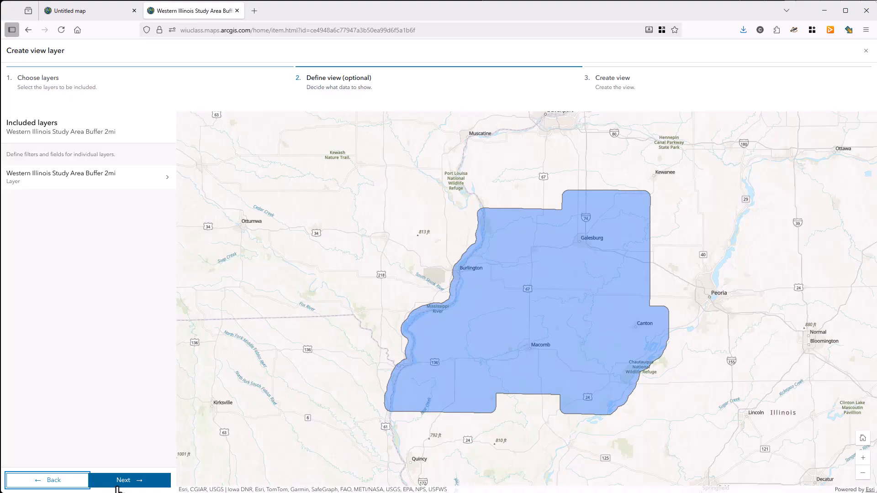
{"action": "left_click", "coordinate": [118, 485]}
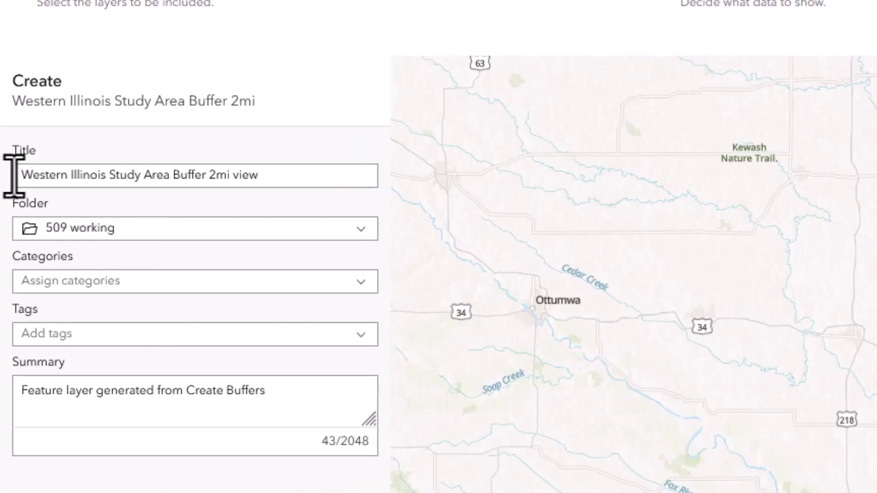
{"action": "left_click_drag", "start_coordinate": [13, 174], "coordinate": [276, 180]}
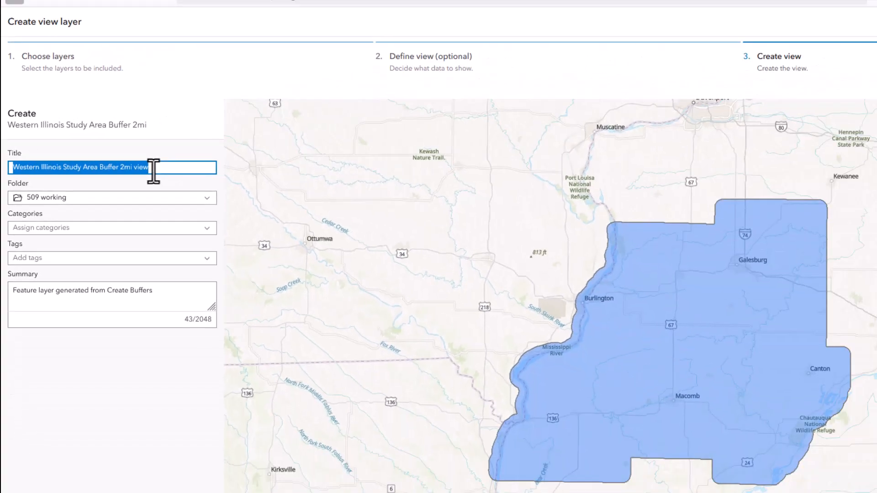
{"action": "left_click", "coordinate": [259, 184]}
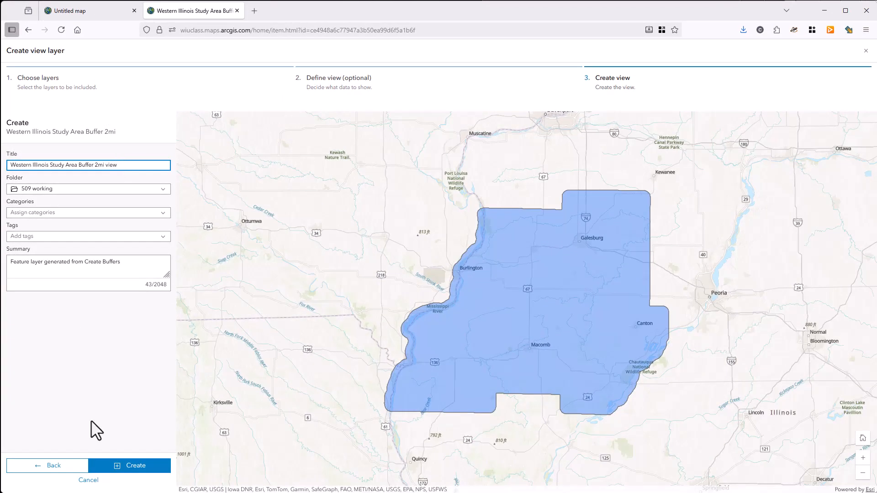
{"action": "left_click", "coordinate": [145, 466]}
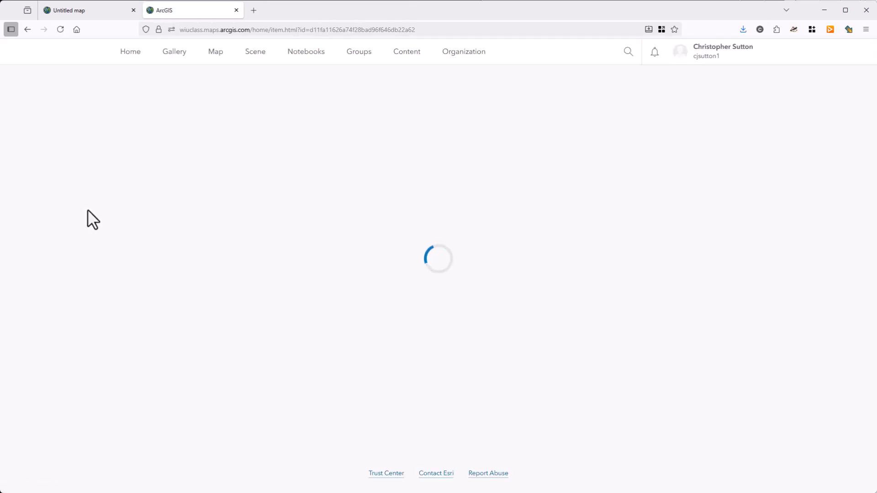
Return to the untitled map and add the Western Illinois Study Area Buffer 2mi view layer to it
{"action": "left_click", "coordinate": [100, 9]}
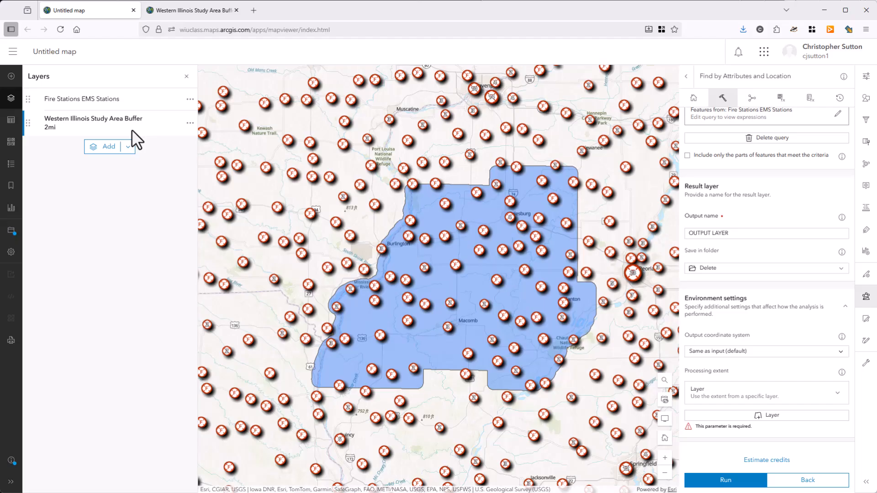
{"action": "left_click", "coordinate": [103, 147]}
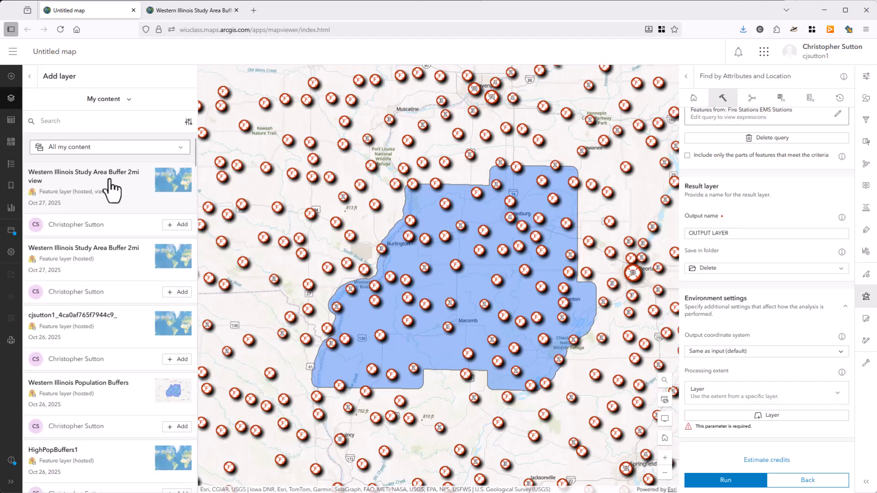
{"action": "left_click", "coordinate": [179, 226]}
{"action": "left_click", "coordinate": [30, 76]}
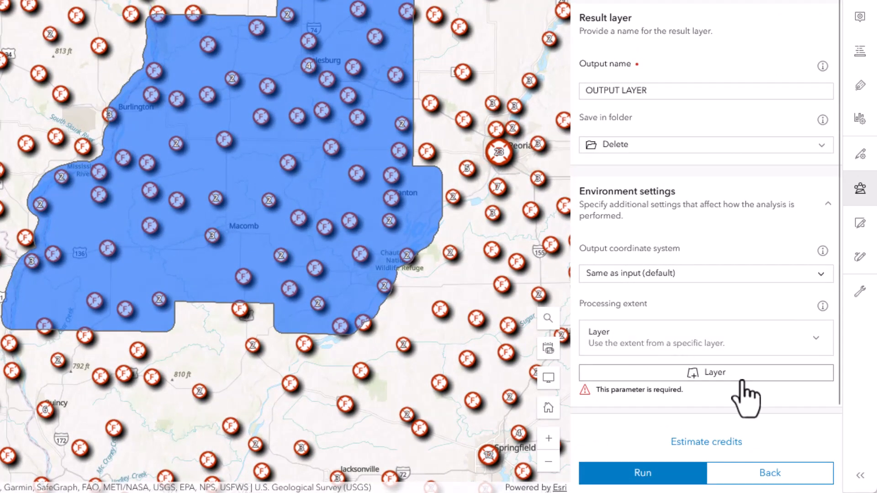
Use the map layer Western Illinois Study Area Buffer 2mi view as the processing extent layer
{"action": "left_click", "coordinate": [789, 418]}
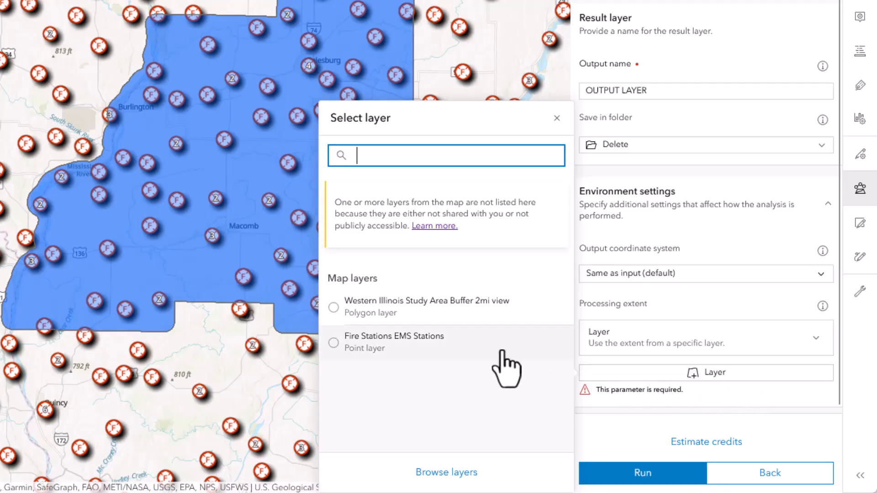
{"action": "left_click", "coordinate": [362, 316]}
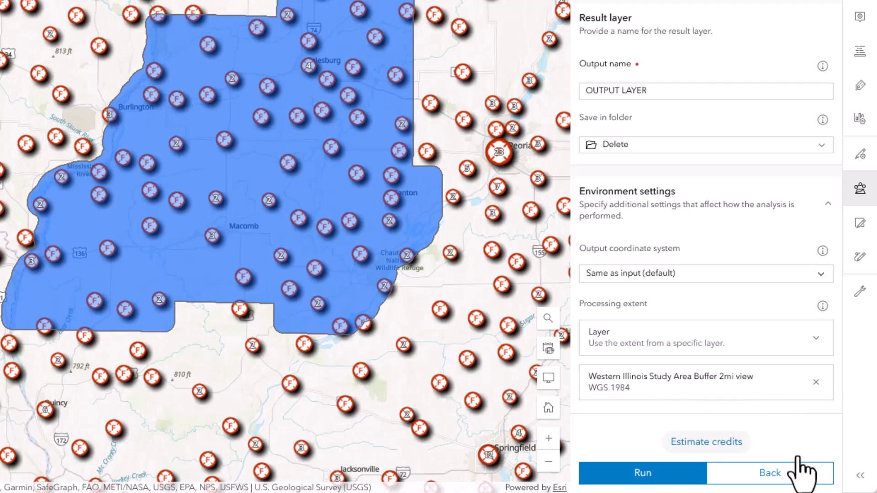
Estimate the credits for Find by Attributes and Location, and run it while checking the analysis history
{"action": "left_click", "coordinate": [744, 444]}
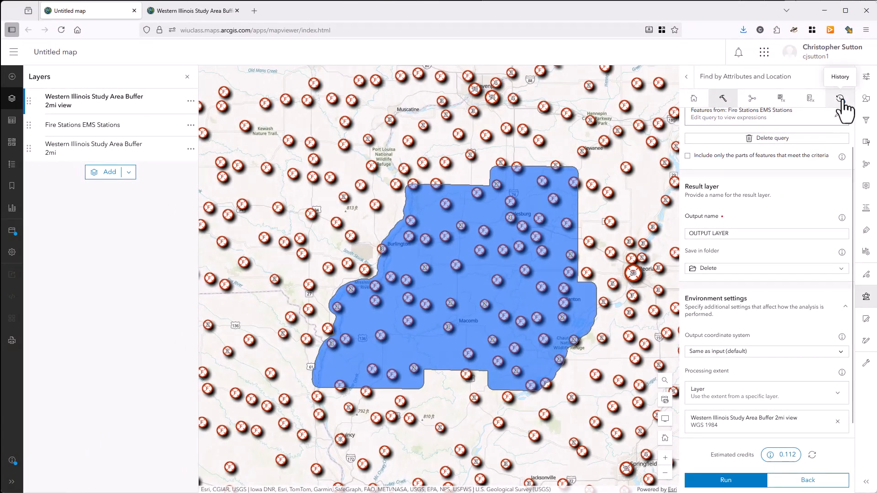
{"action": "left_click", "coordinate": [840, 99]}
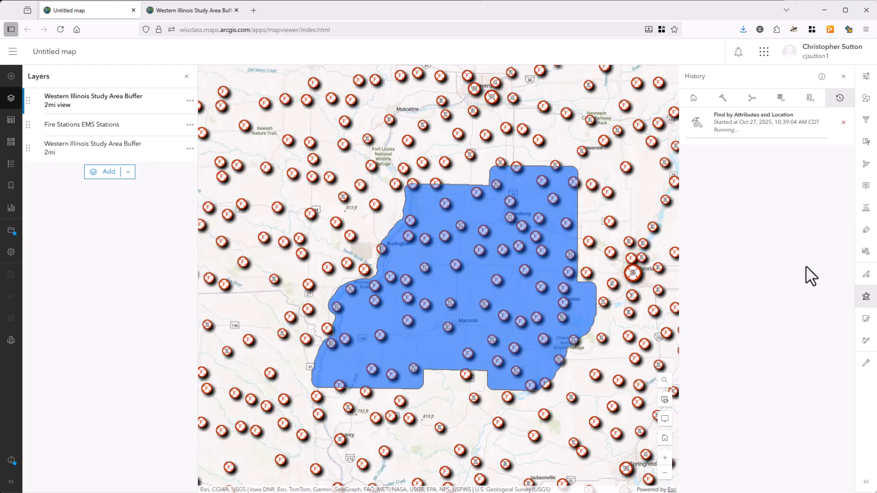
Hide the study area buffer, the Fire Stations EMS Stations layer and the buffer view so only OUTPUT LAYER is displayed
{"action": "left_click", "coordinate": [175, 171]}
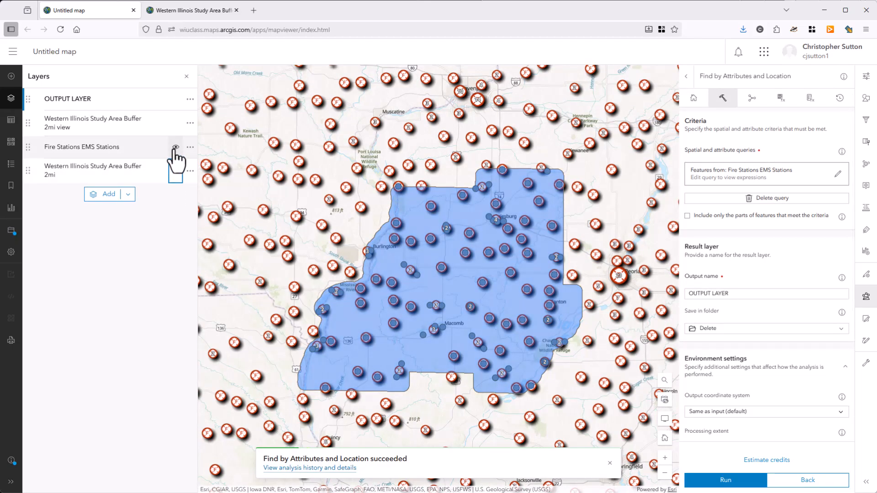
{"action": "left_click", "coordinate": [176, 146]}
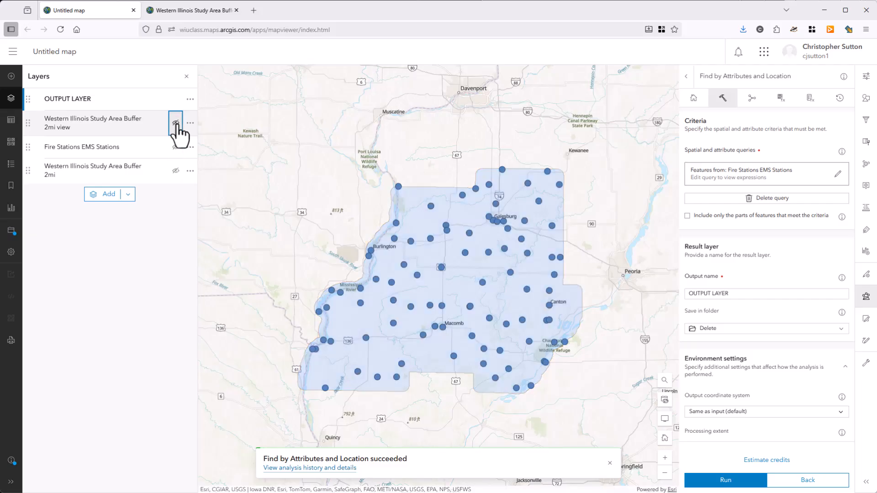
{"action": "left_click", "coordinate": [176, 123]}
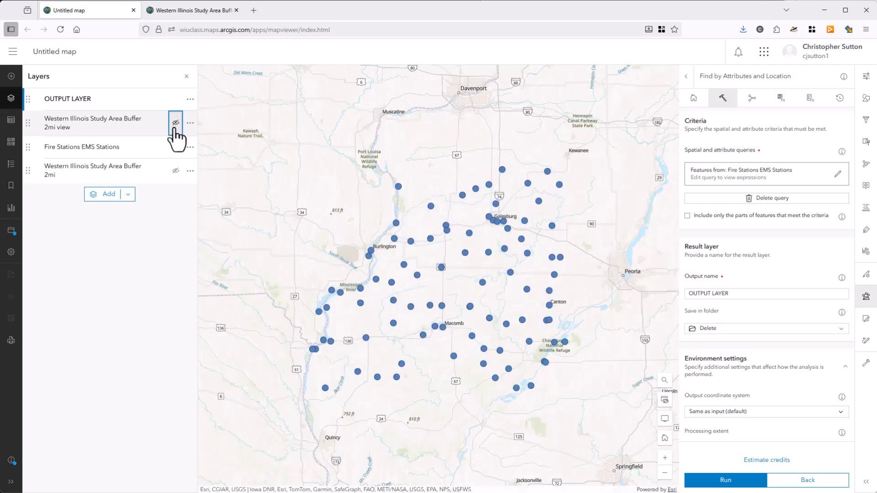